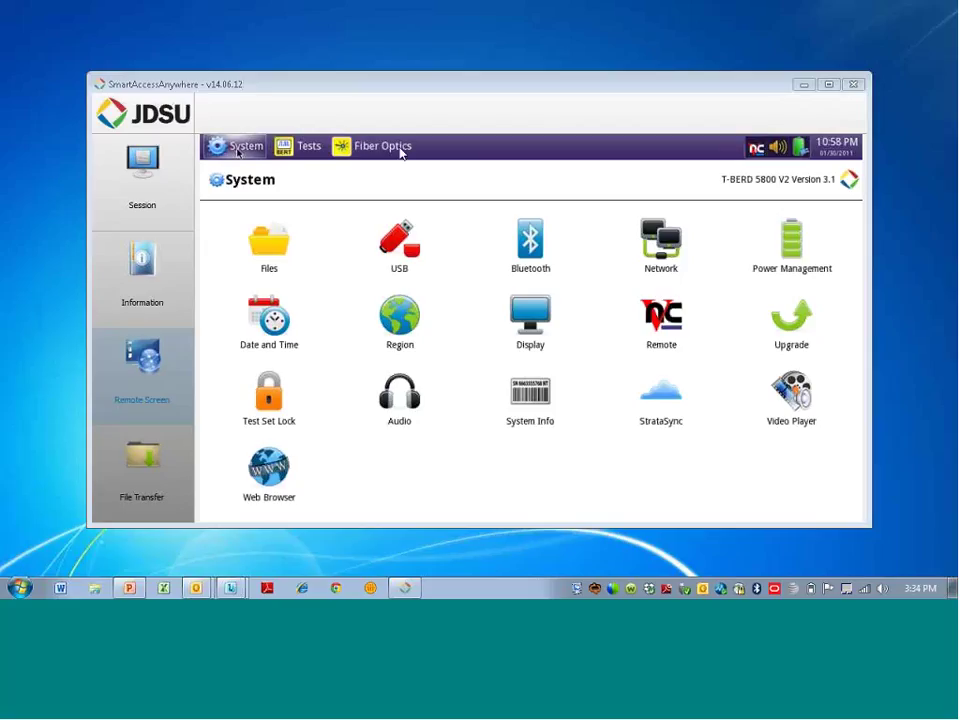
Switch to the Fiber Optics applications, showing the last Smart Test trace: 3300.91 ft, 0.32 dB loss.
{"action": "left_click", "coordinate": [400, 151]}
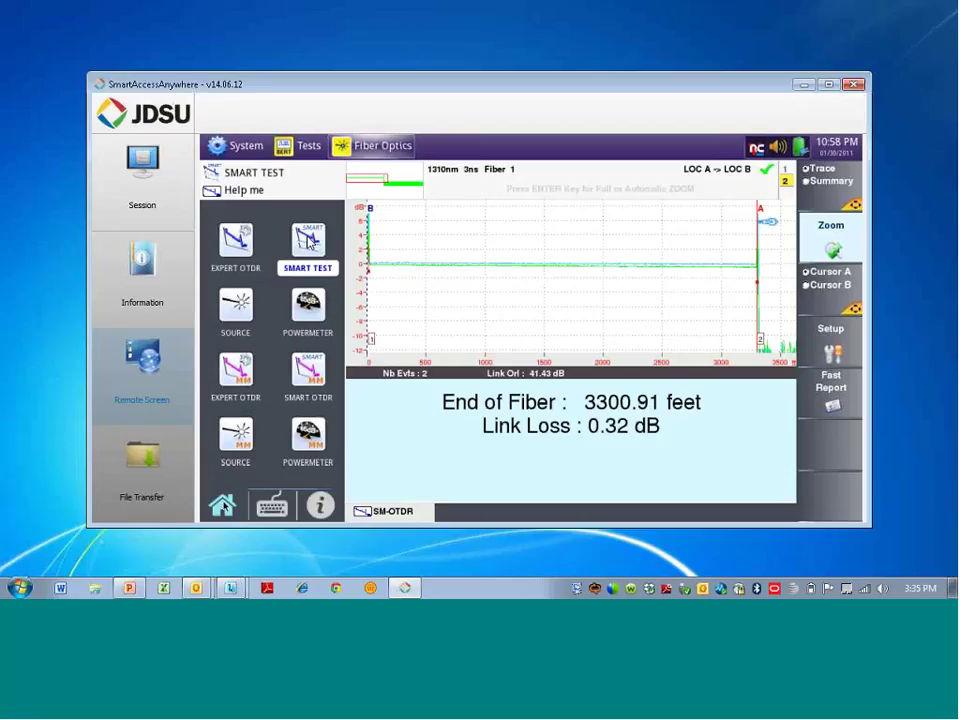
Launch Smart Test and browse the file tree to disk > fiber > config, listing nine OTDR configs.
{"action": "left_click", "coordinate": [310, 240]}
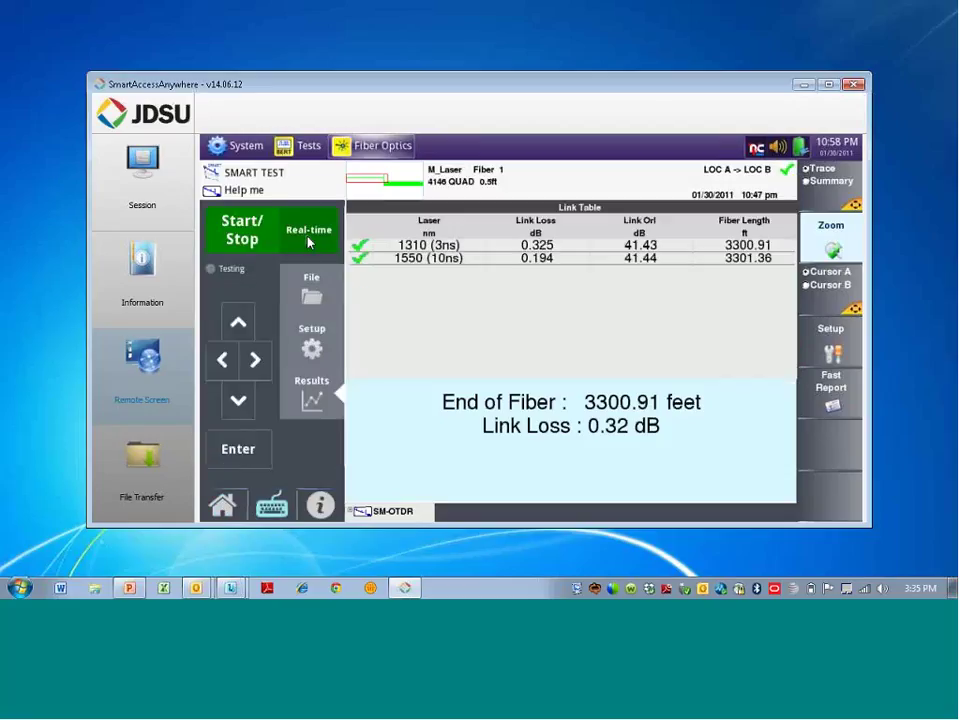
{"action": "left_click", "coordinate": [309, 293]}
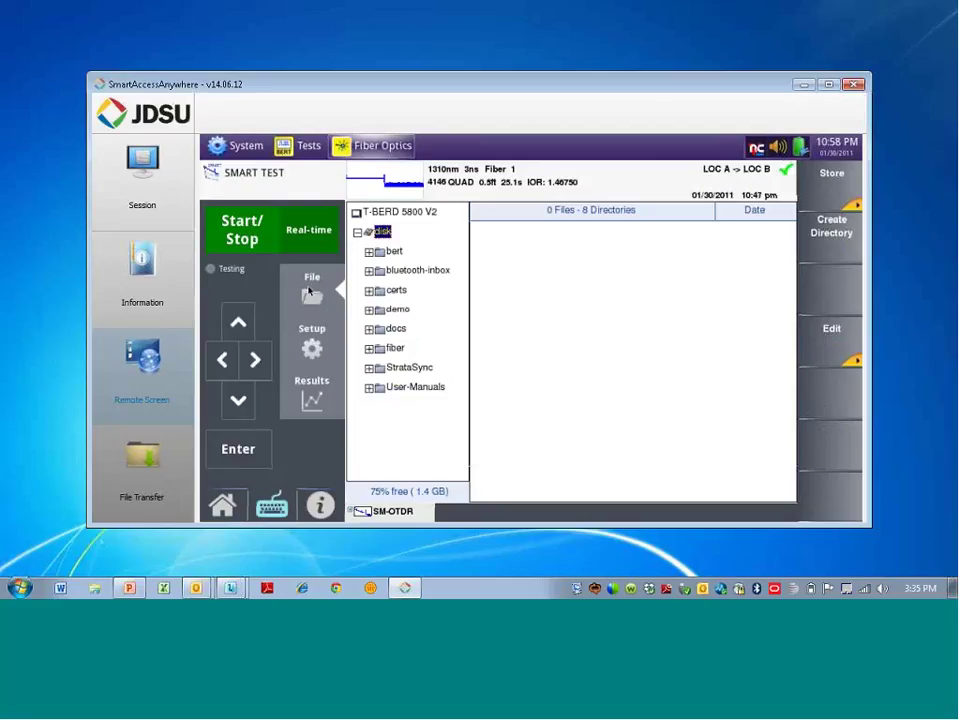
{"action": "left_click", "coordinate": [374, 349]}
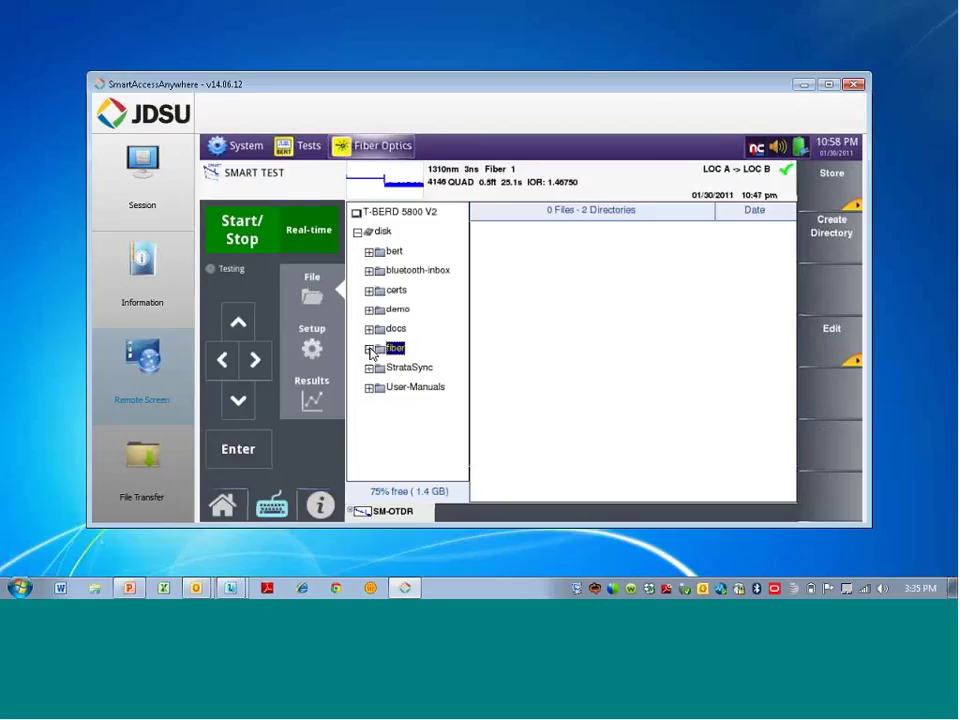
{"action": "left_click", "coordinate": [370, 350]}
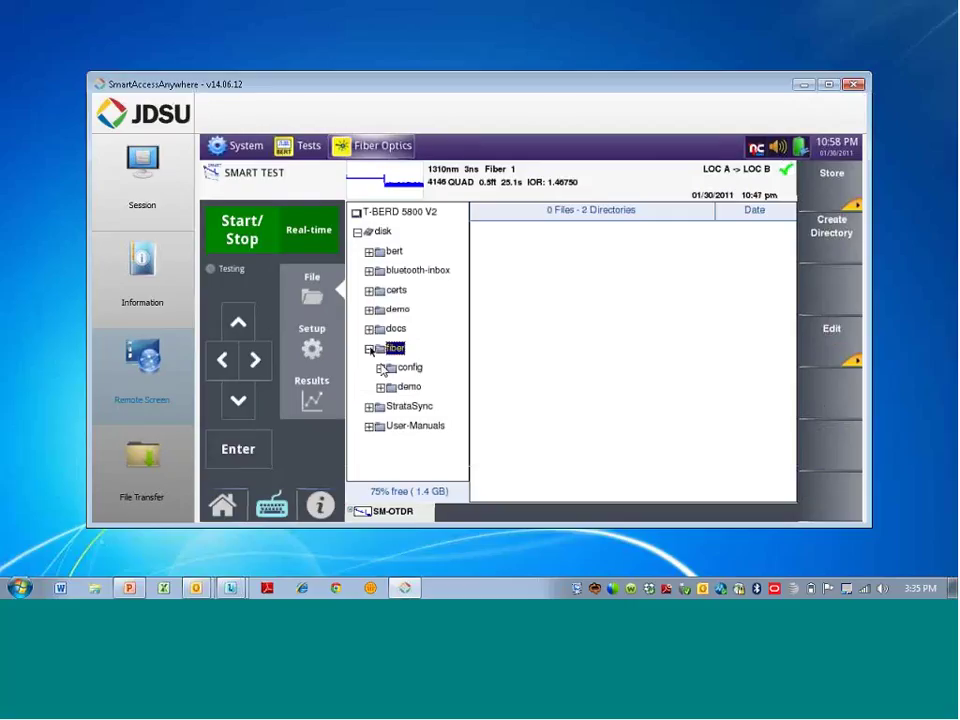
{"action": "left_click", "coordinate": [382, 371]}
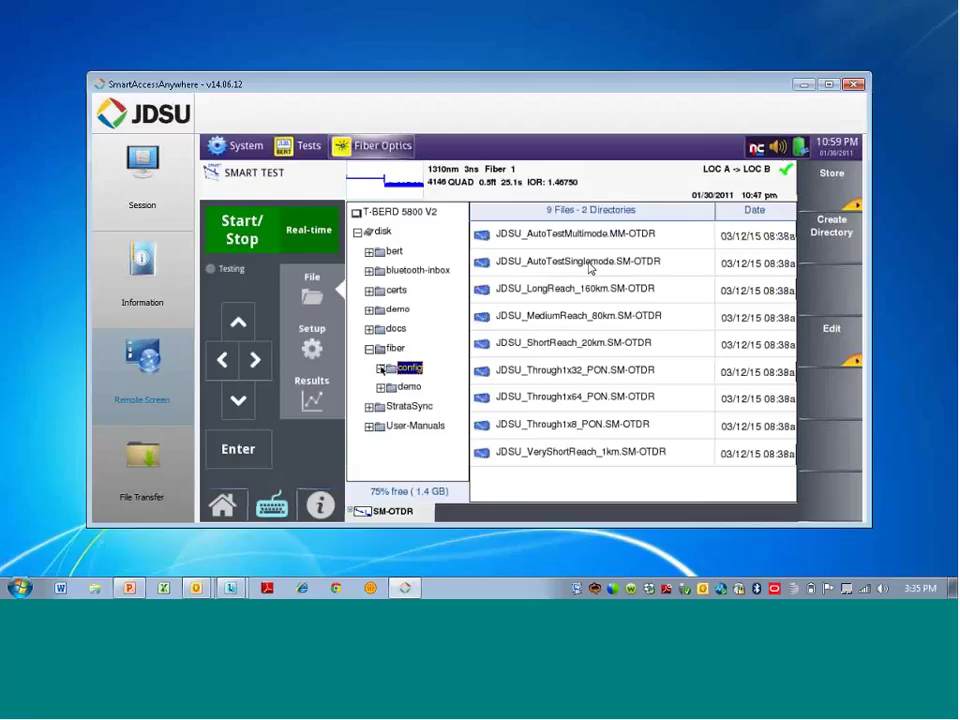
Load JDSU_AutoTestSinglemode.SM-OTDR as the SMART Config.
{"action": "left_click", "coordinate": [590, 263]}
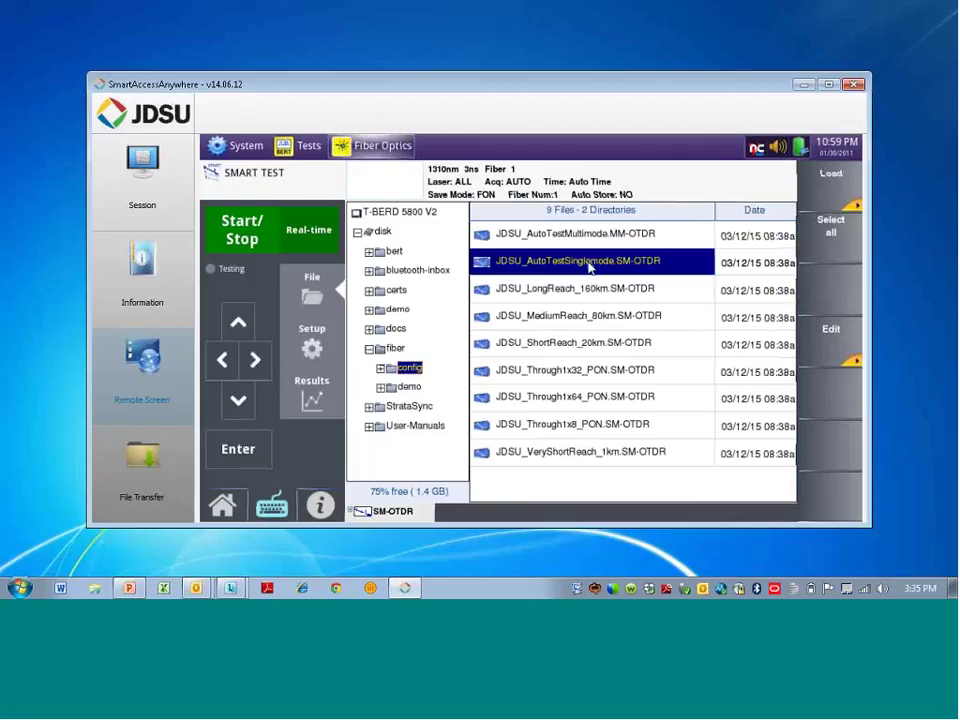
{"action": "left_click", "coordinate": [846, 184]}
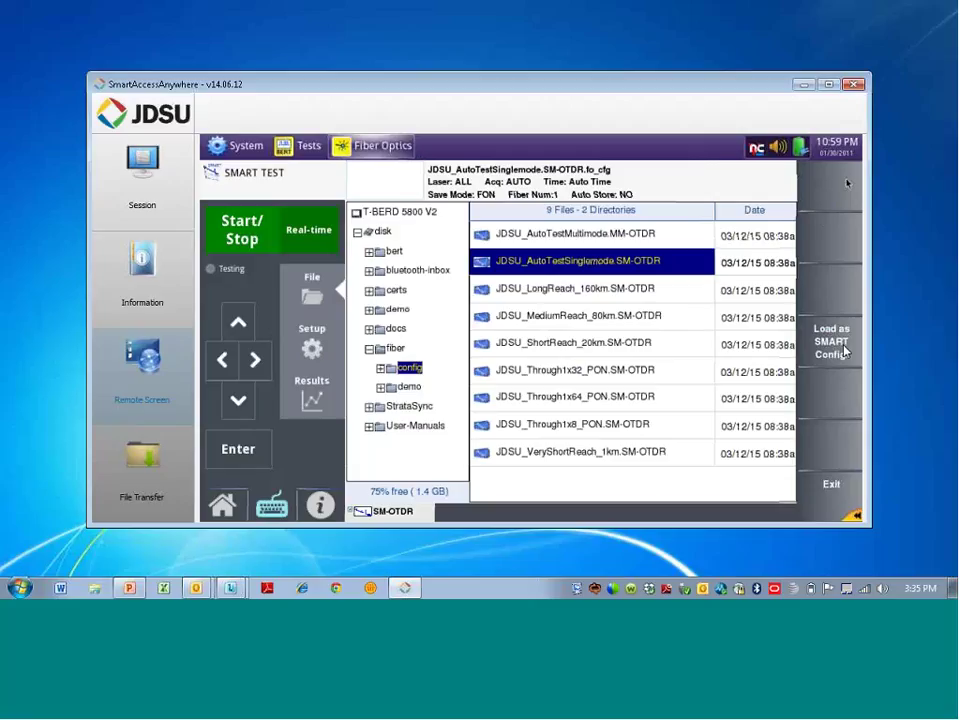
{"action": "left_click", "coordinate": [843, 347]}
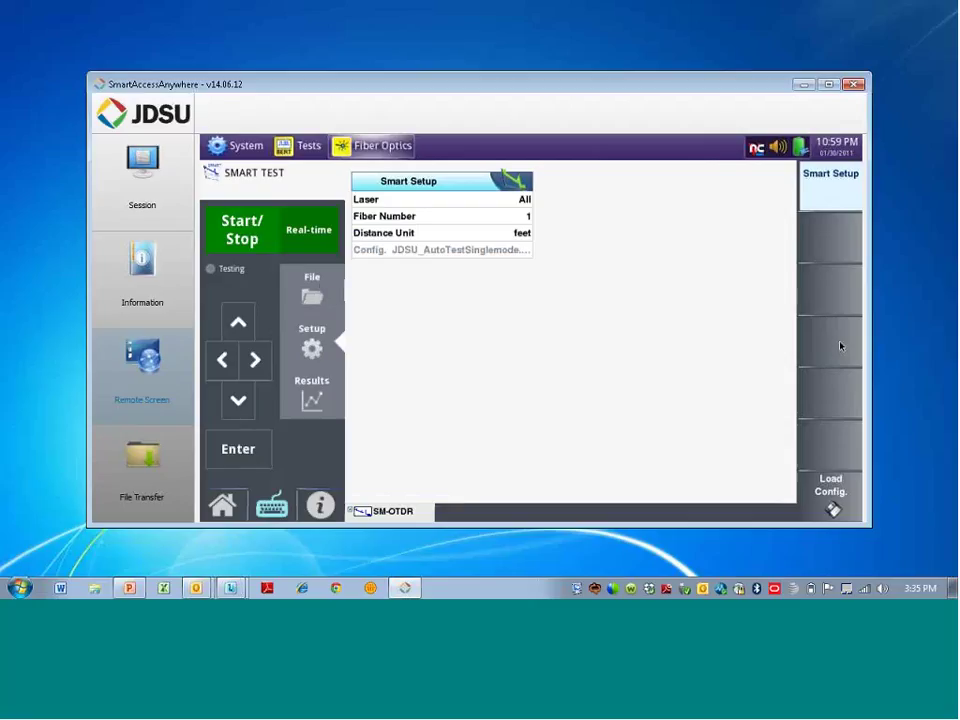
{"action": "left_click", "coordinate": [420, 200]}
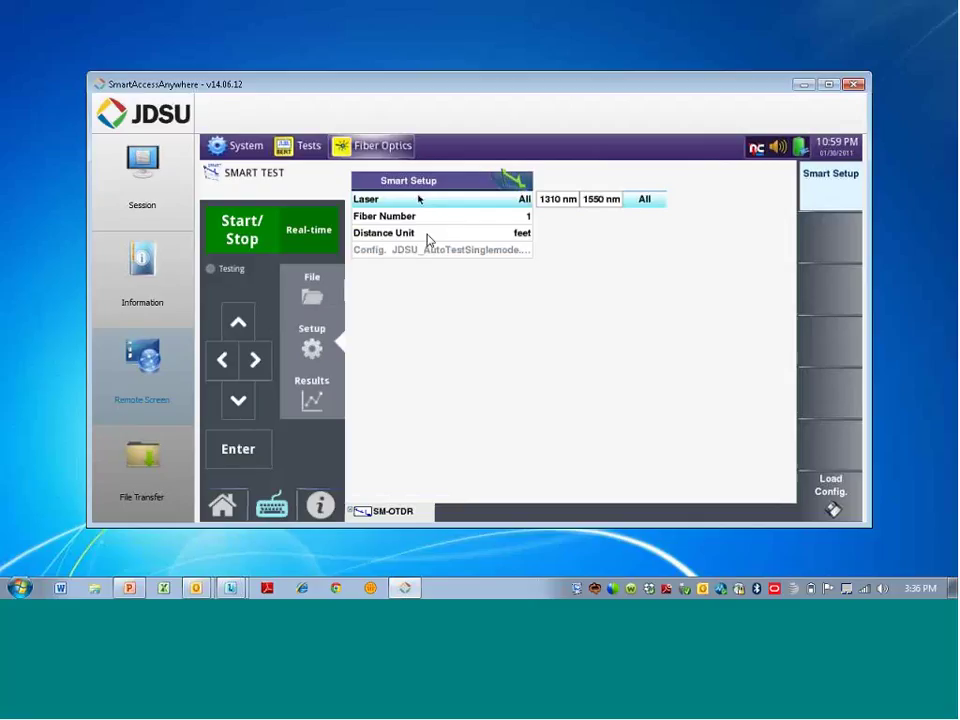
{"action": "left_click", "coordinate": [507, 241]}
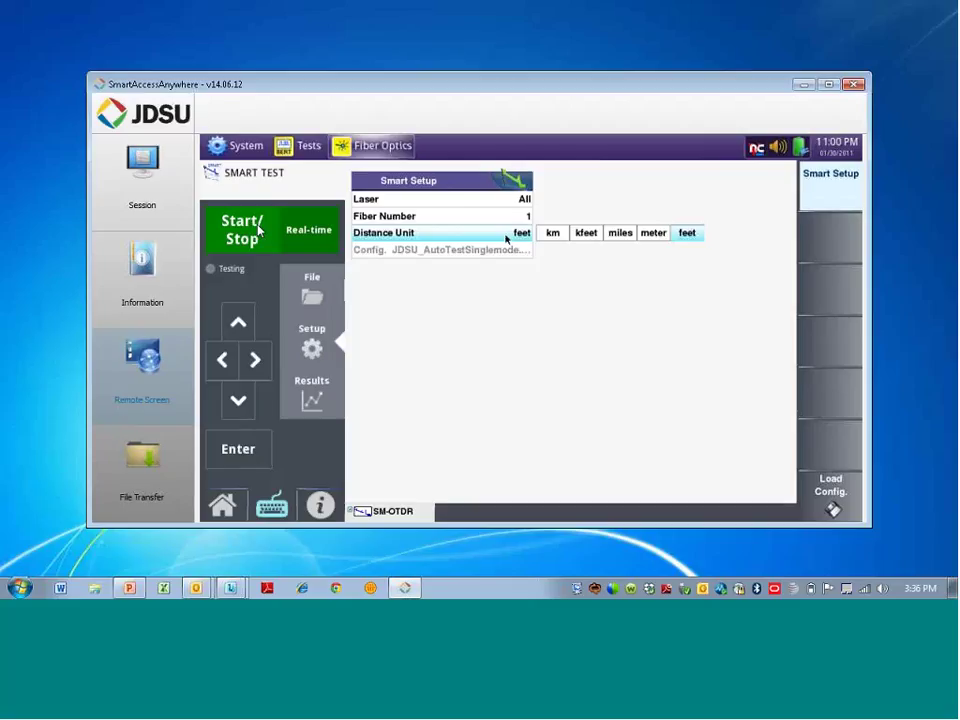
Run the Smart Test to get End of Fiber 3300.91 ft, Link Loss 0.32 dB, ORL 41.79 dB.
{"action": "left_click", "coordinate": [258, 231]}
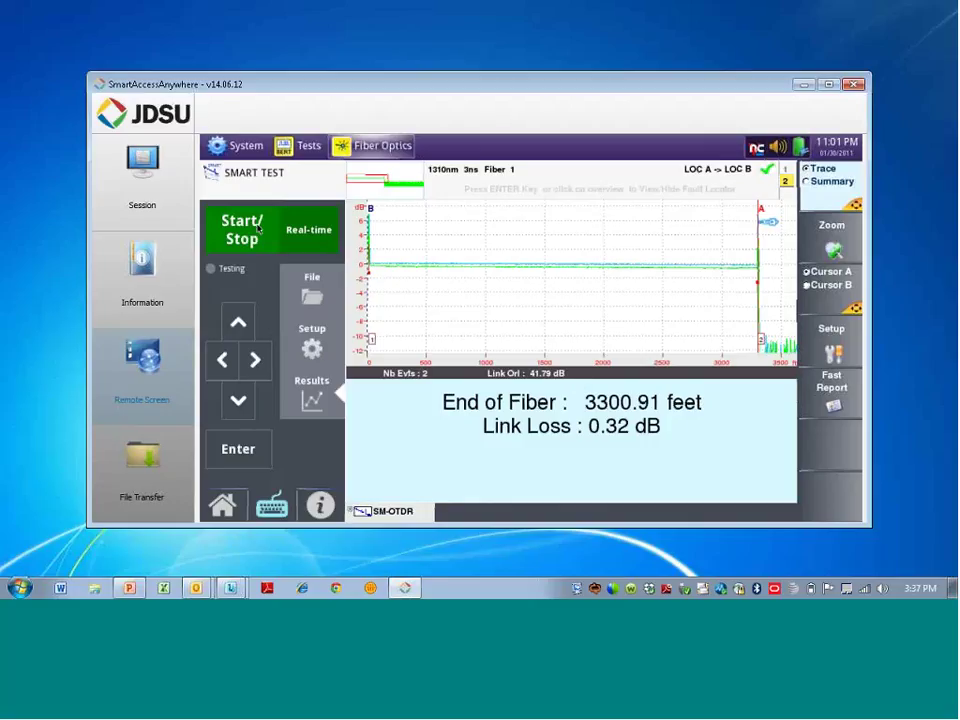
Inspect the 1310 nm connector event, then the 1550 nm summary and its two-event table.
{"action": "left_click", "coordinate": [393, 183]}
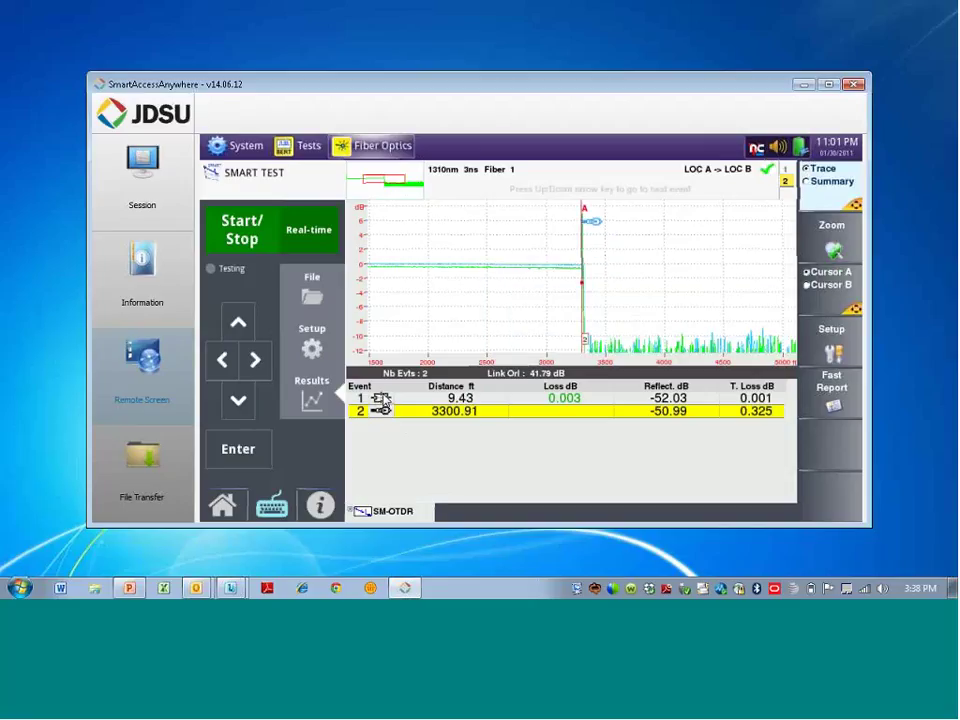
{"action": "left_click", "coordinate": [381, 399]}
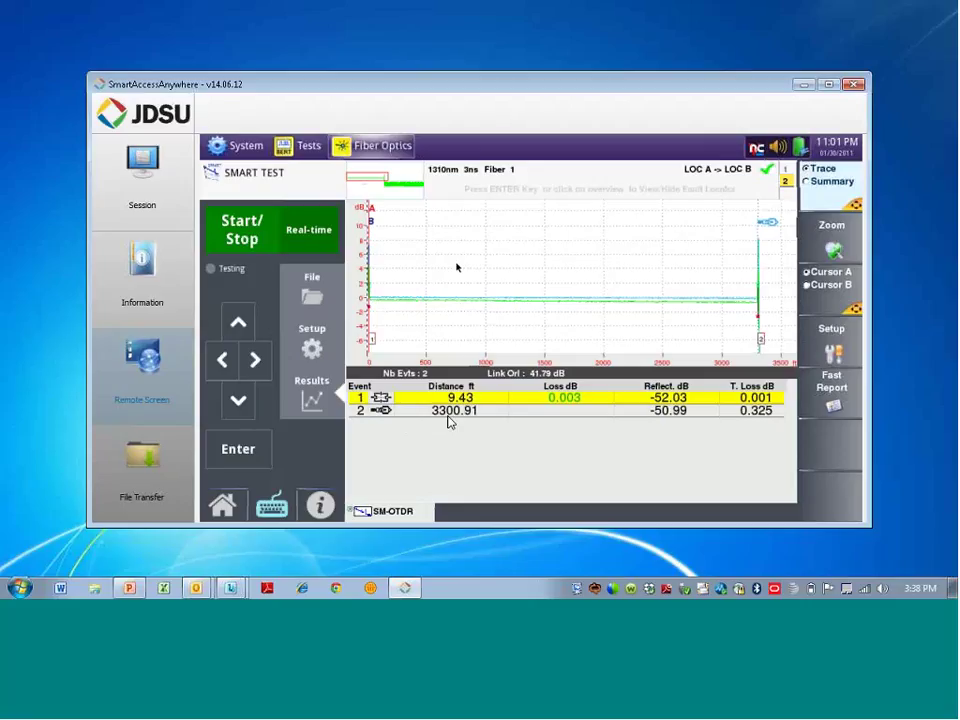
{"action": "left_click", "coordinate": [784, 173]}
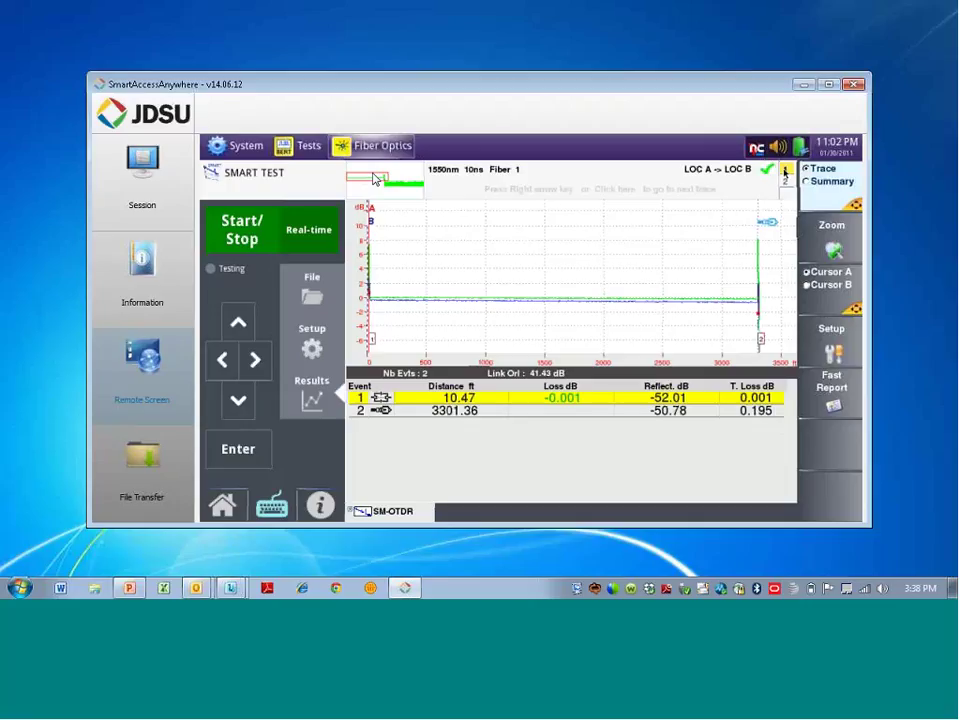
{"action": "left_click", "coordinate": [407, 190]}
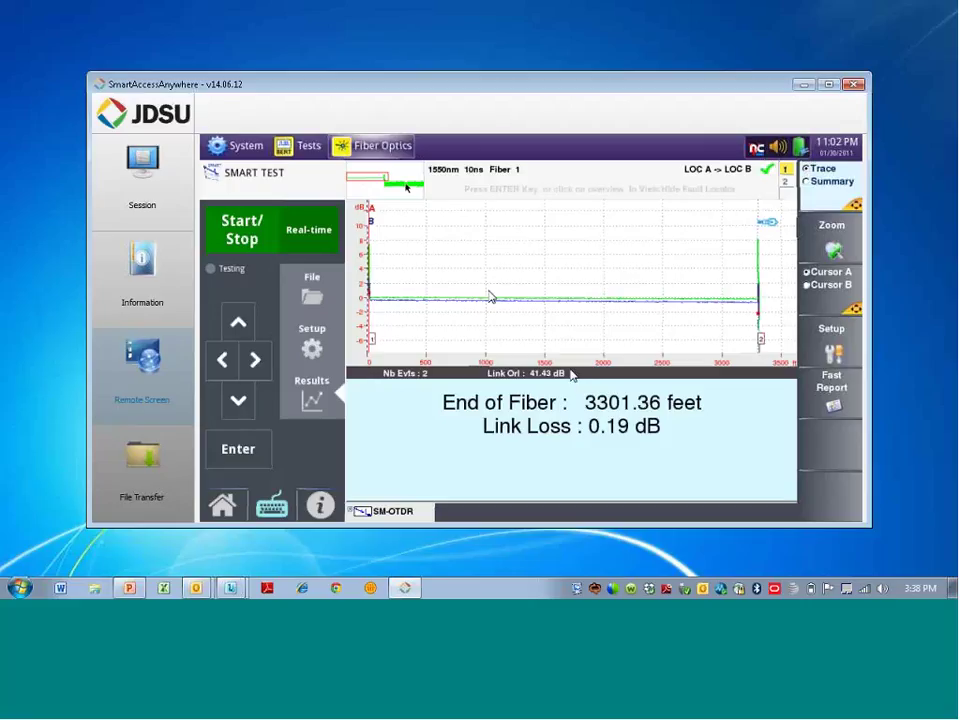
{"action": "left_click", "coordinate": [385, 182]}
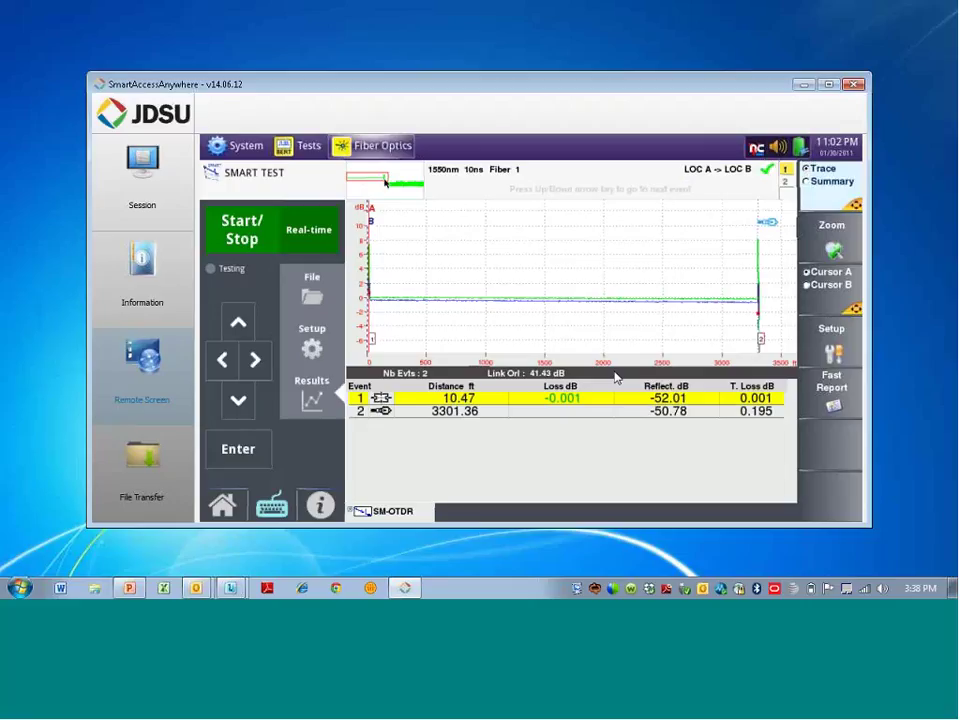
Save the results in File + pdf mode as 'help me', overwriting the existing file.
{"action": "left_click", "coordinate": [833, 400]}
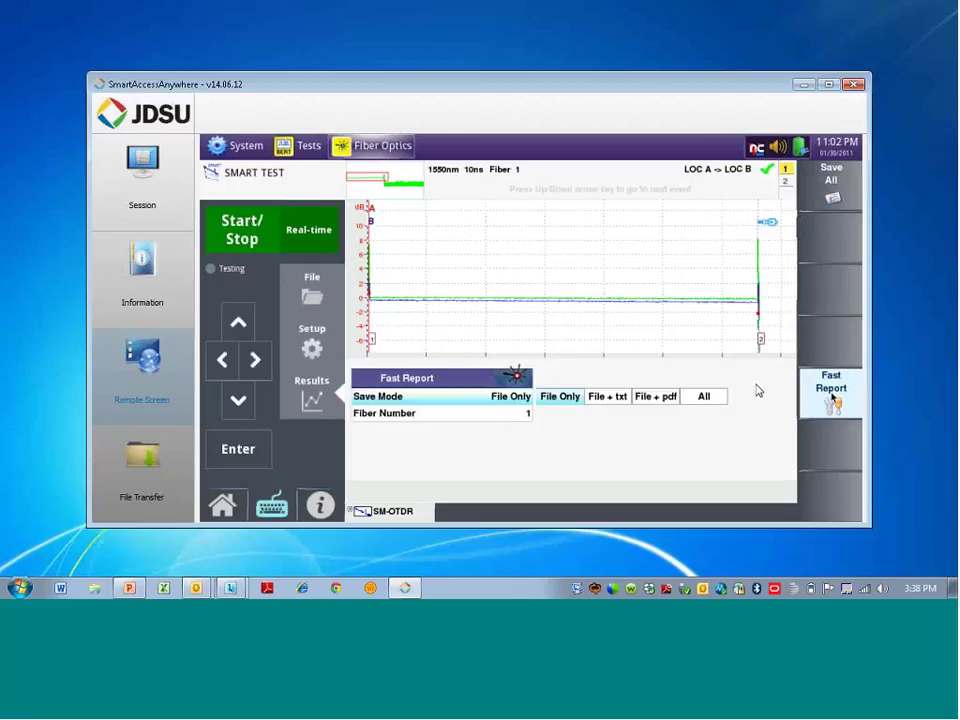
{"action": "left_click", "coordinate": [656, 397]}
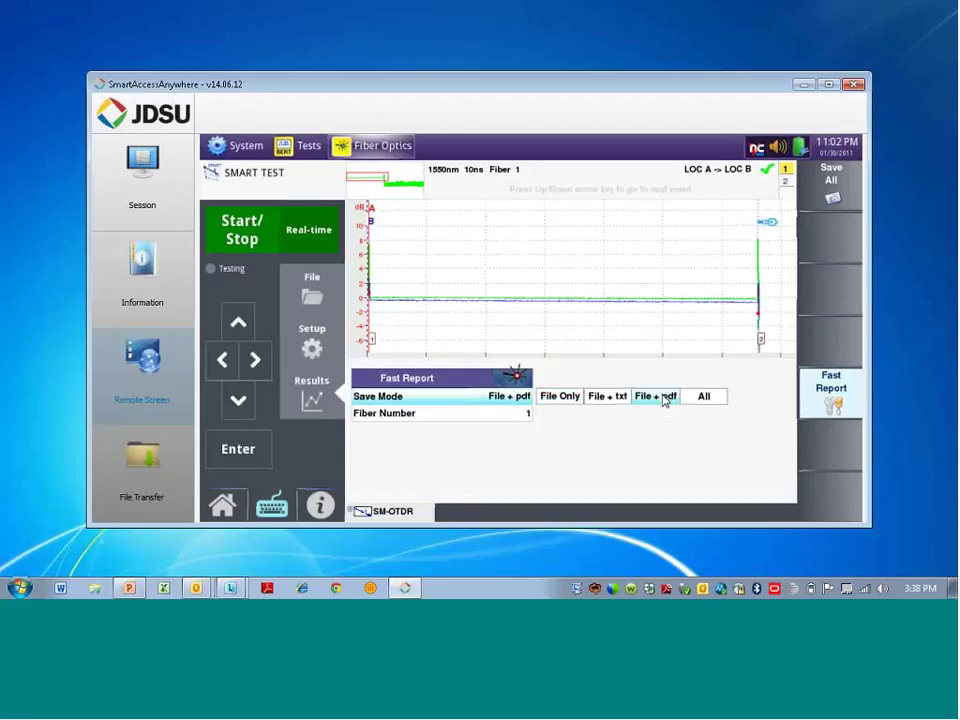
{"action": "left_click", "coordinate": [830, 185]}
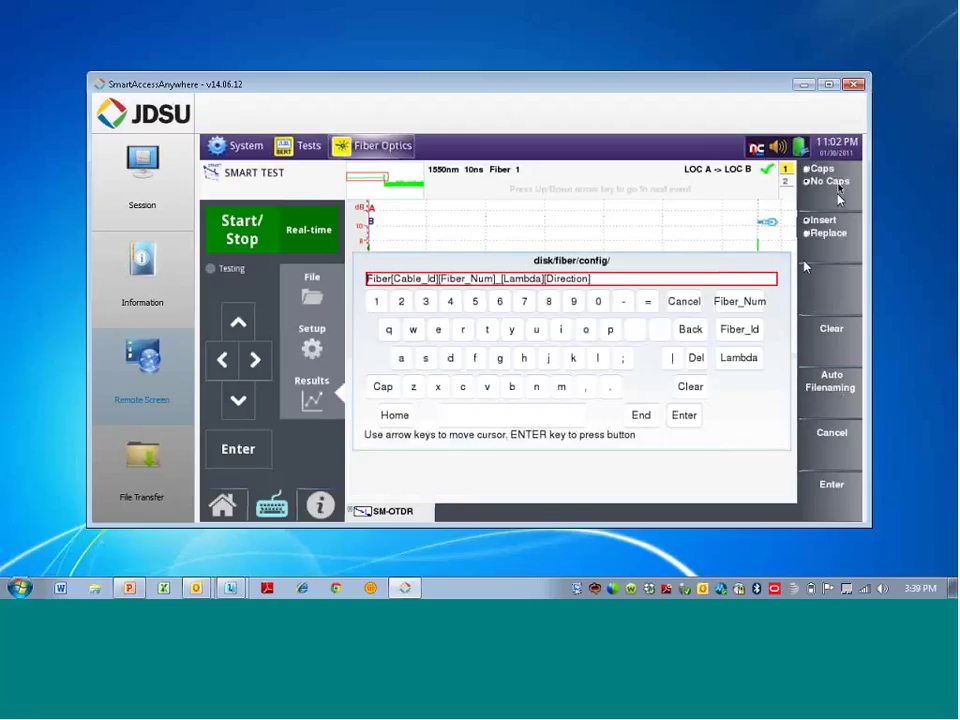
{"action": "left_click", "coordinate": [826, 341]}
{"action": "type", "text": "help"}
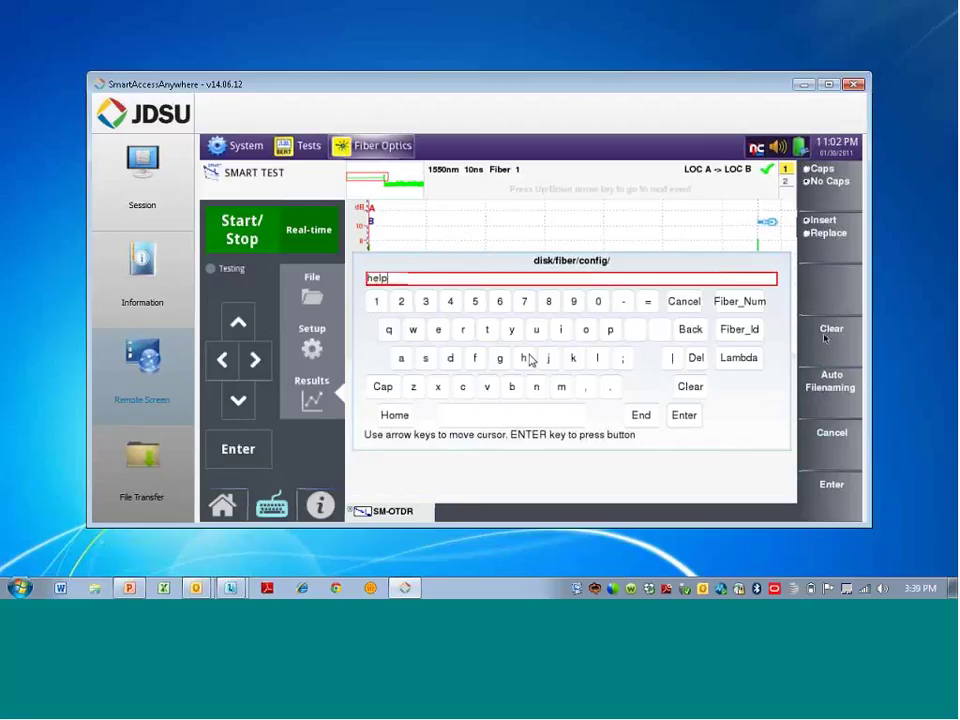
{"action": "type", "text": " me"}
{"action": "left_click", "coordinate": [686, 416]}
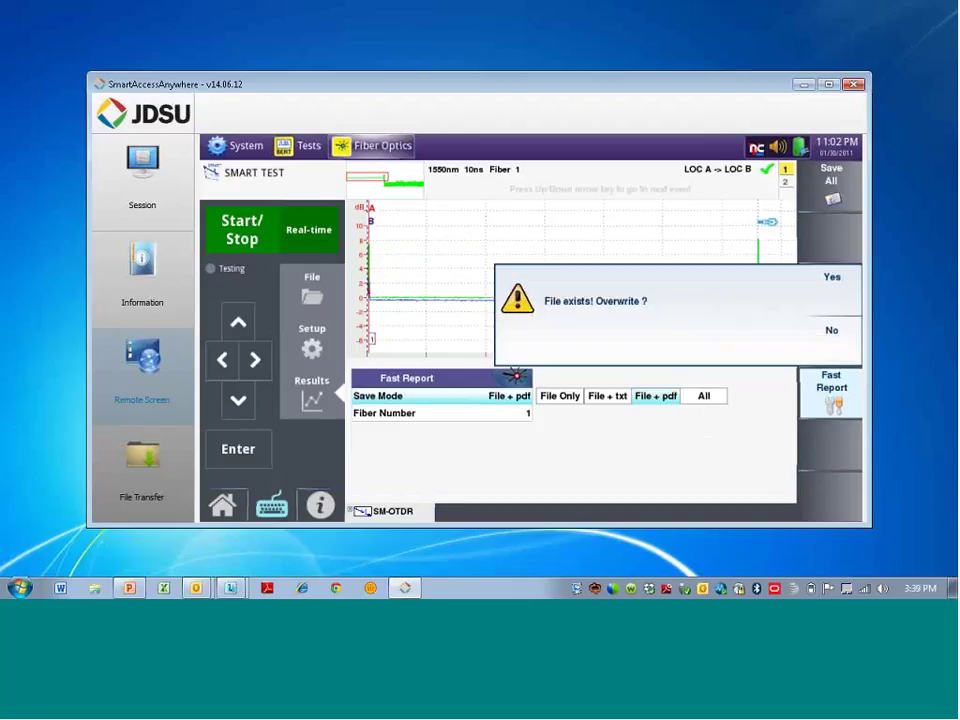
{"action": "left_click", "coordinate": [836, 300]}
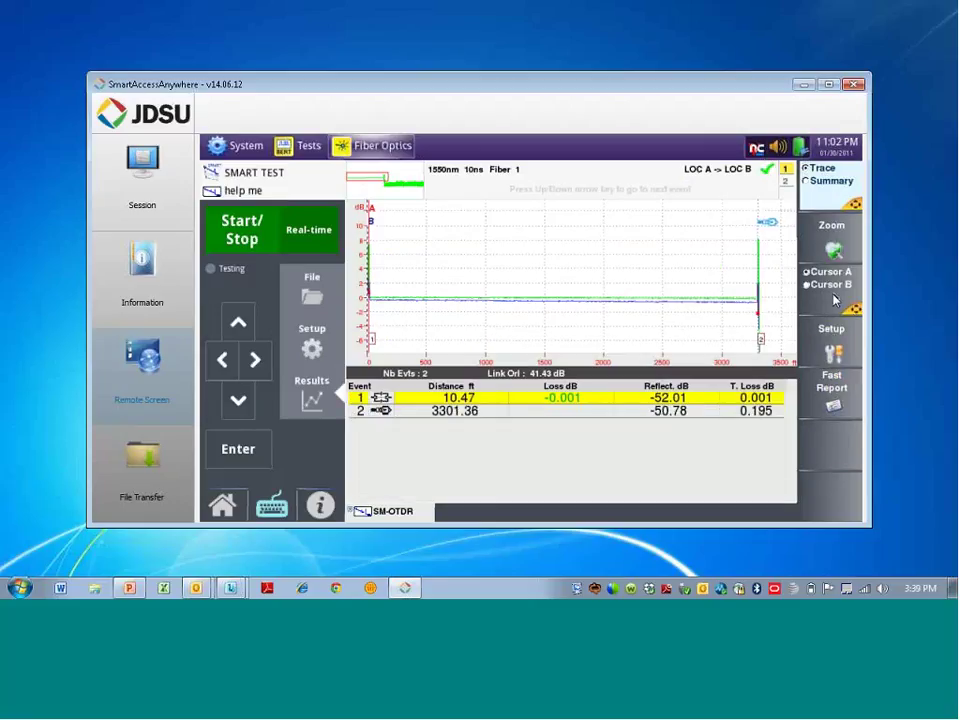
Load the help me.sor.pdf report from the config folder for viewing.
{"action": "left_click", "coordinate": [312, 297]}
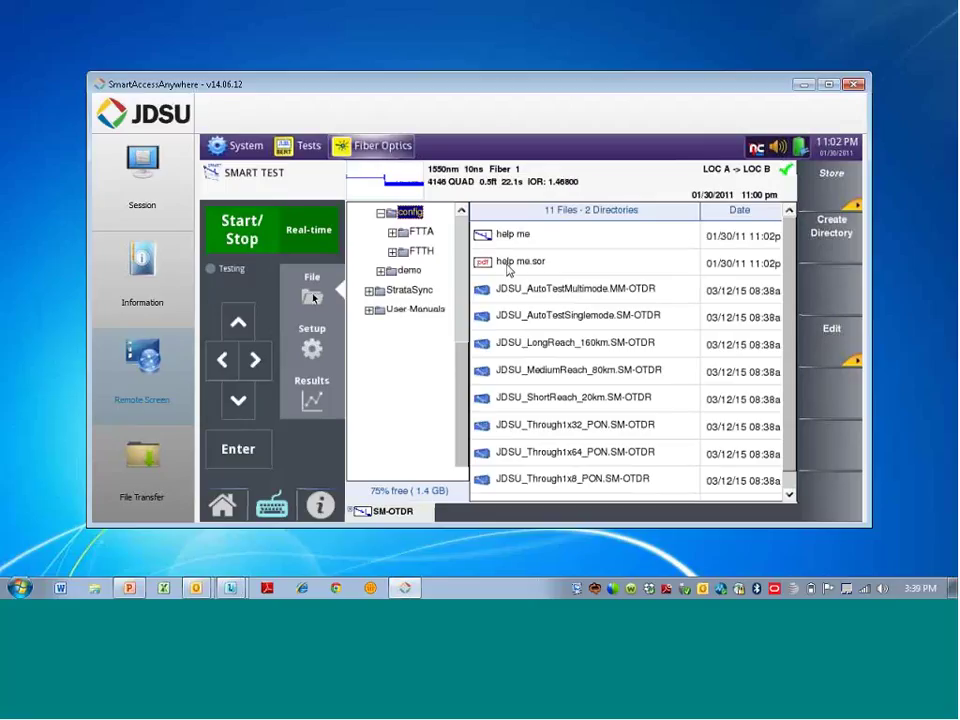
{"action": "left_click", "coordinate": [511, 263]}
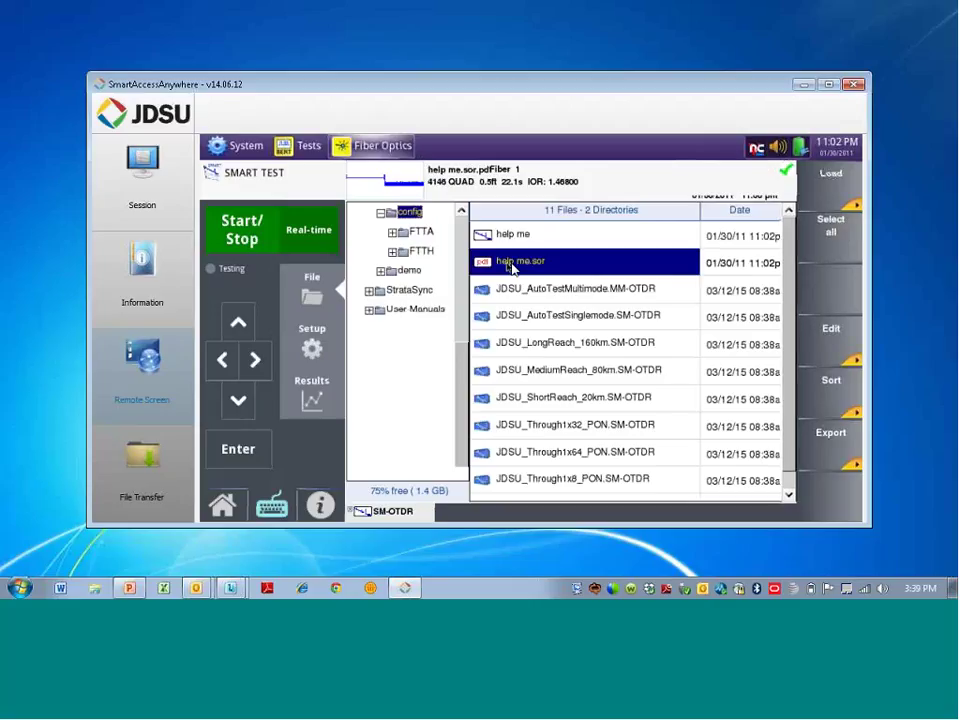
{"action": "left_click", "coordinate": [831, 175]}
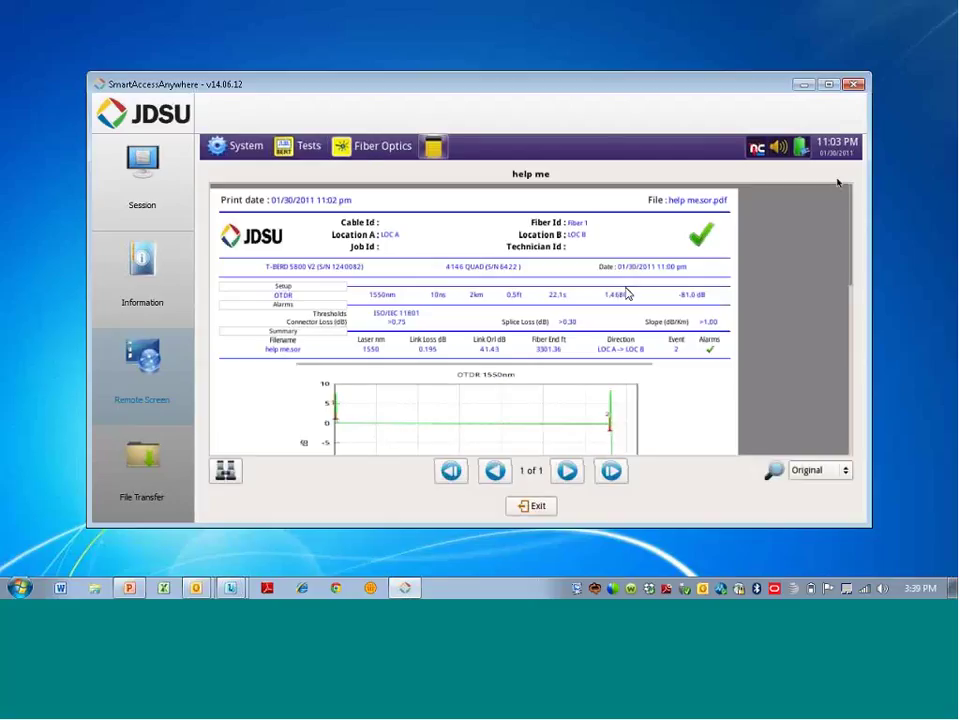
Scroll through the help me report's OTDR trace and event table, then exit the viewer.
{"action": "scroll", "coordinate": [627, 293], "scroll_direction": "down", "scroll_amount": 1}
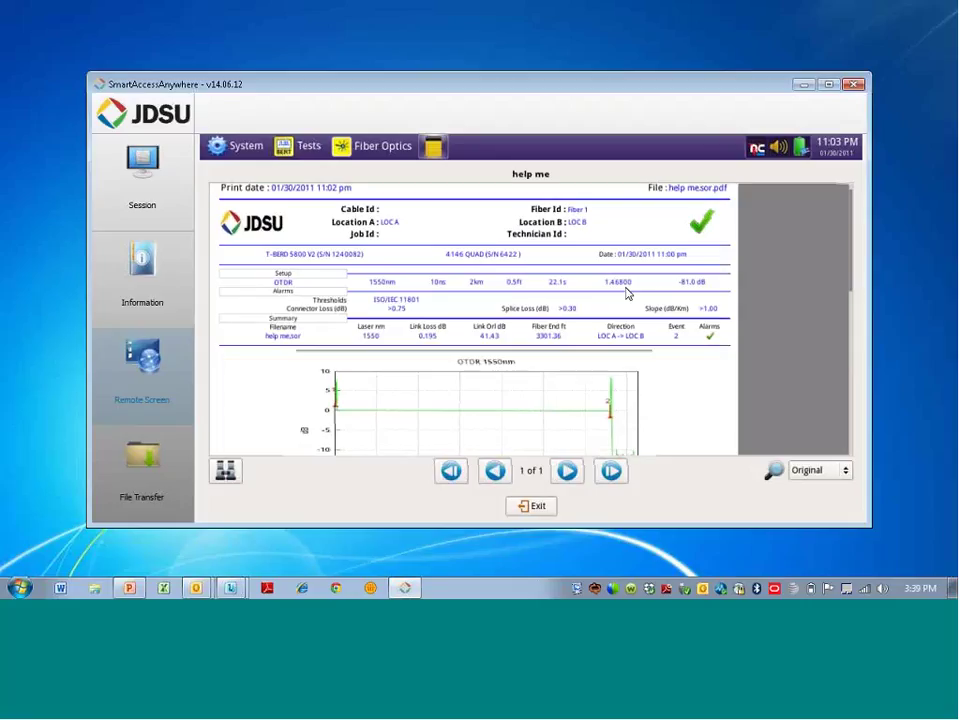
{"action": "scroll", "coordinate": [627, 293], "scroll_direction": "down", "scroll_amount": 3}
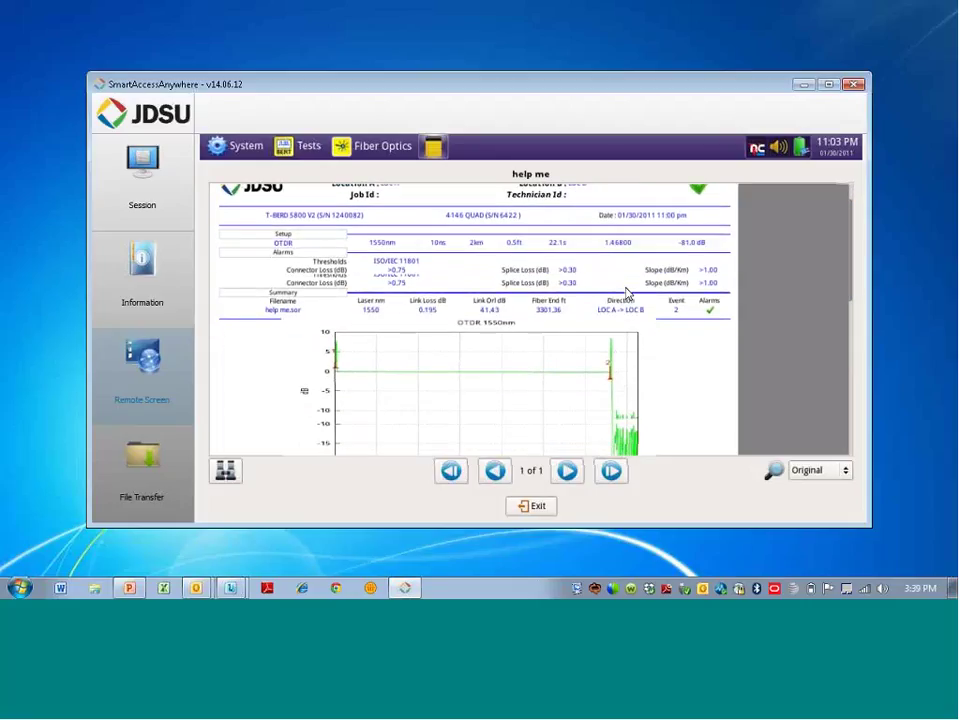
{"action": "scroll", "coordinate": [627, 293], "scroll_direction": "down", "scroll_amount": 4}
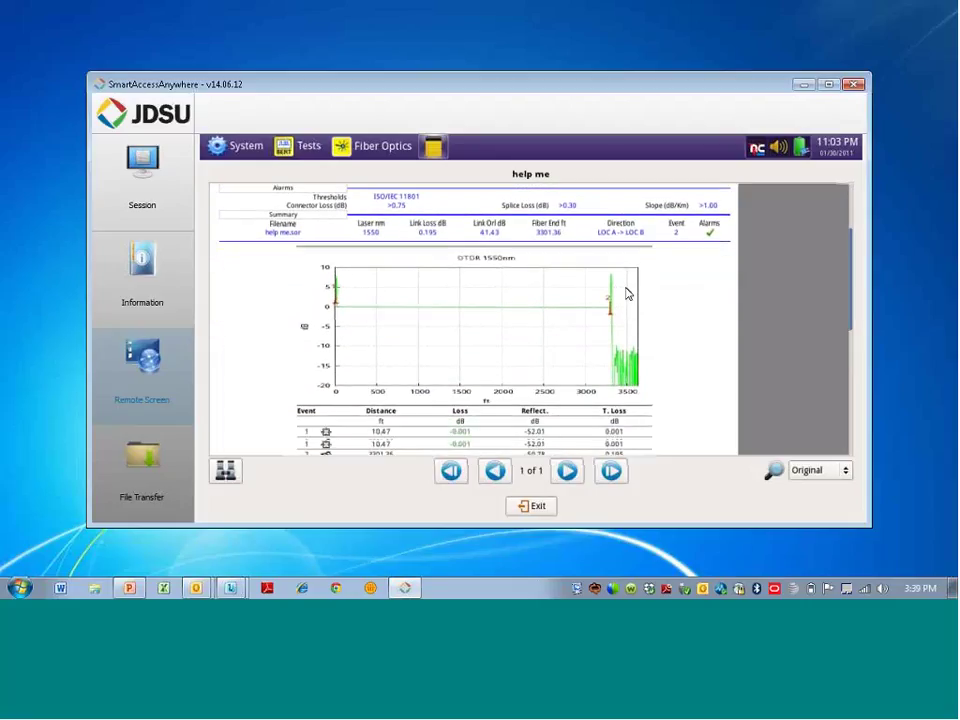
{"action": "scroll", "coordinate": [627, 293], "scroll_direction": "up", "scroll_amount": 5}
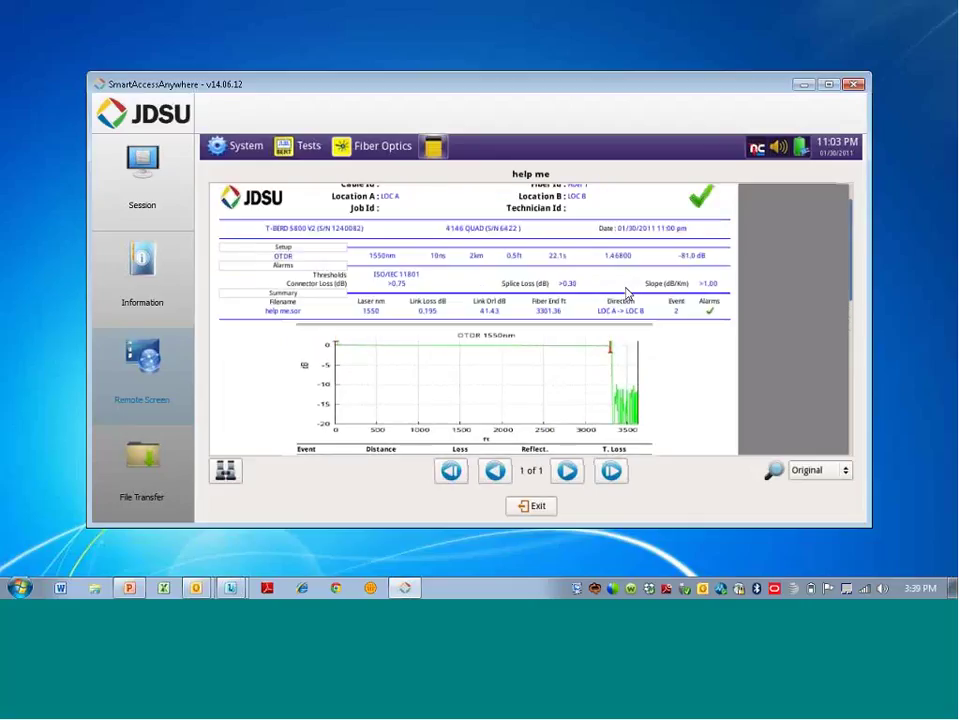
{"action": "scroll", "coordinate": [627, 293], "scroll_direction": "up", "scroll_amount": 2}
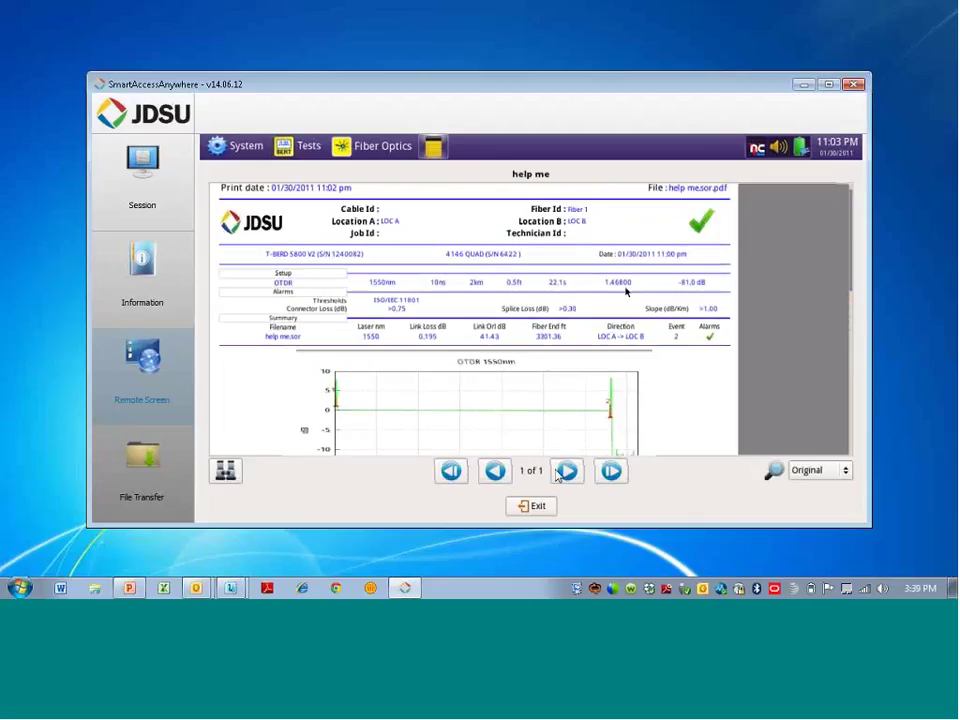
{"action": "left_click", "coordinate": [535, 506]}
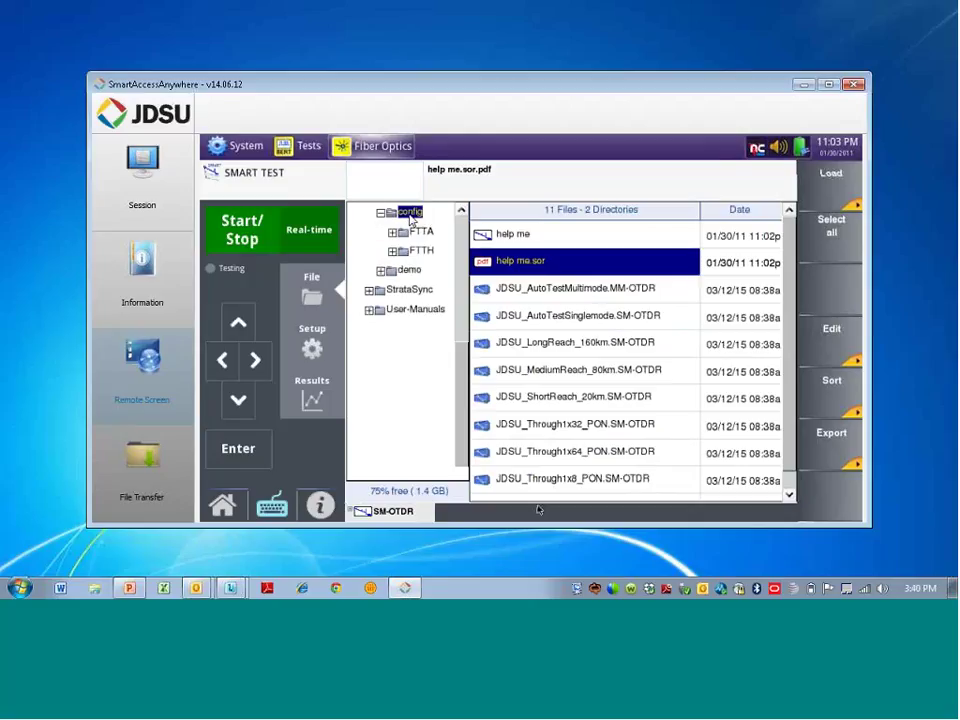
Return to Smart Test and show Smart Setup: Laser All, Fiber Number 2, Distance Unit feet.
{"action": "left_click", "coordinate": [410, 271]}
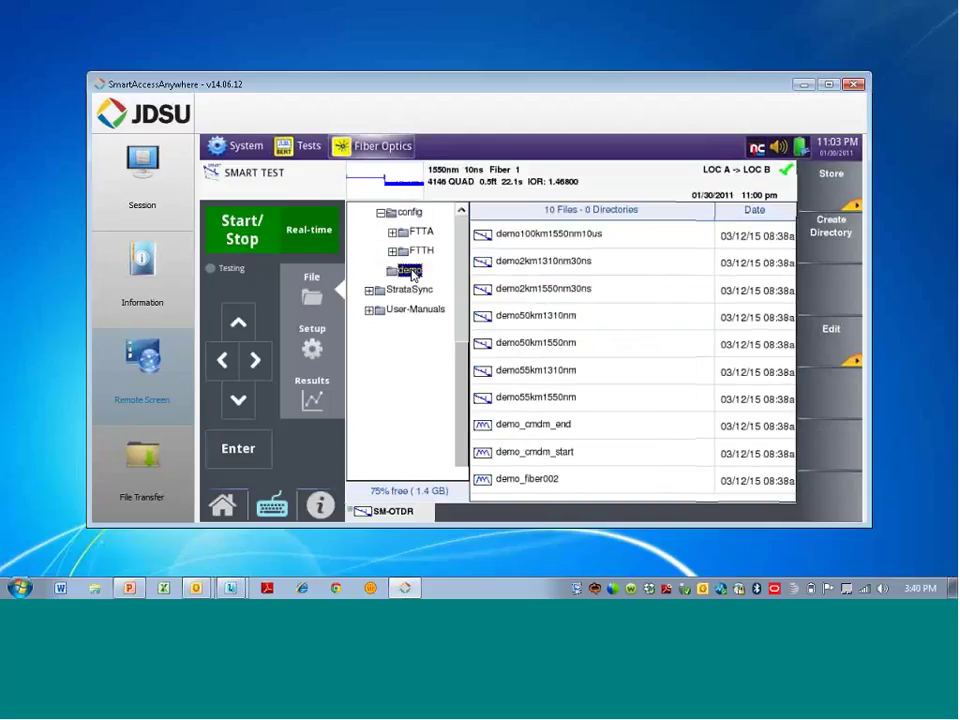
{"action": "left_click", "coordinate": [224, 505]}
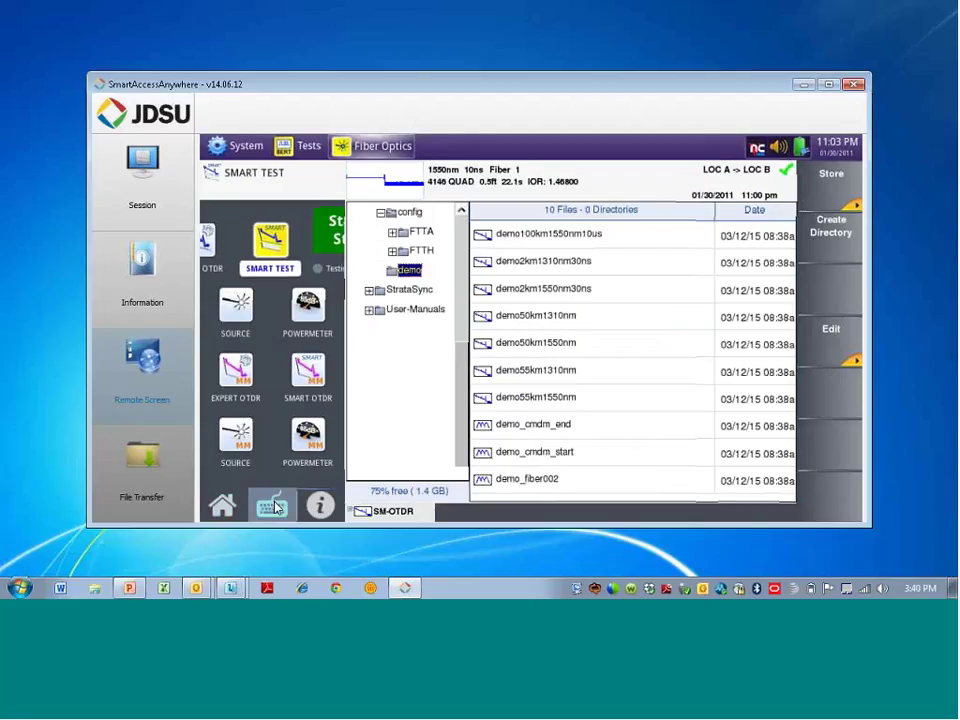
{"action": "left_click", "coordinate": [313, 343]}
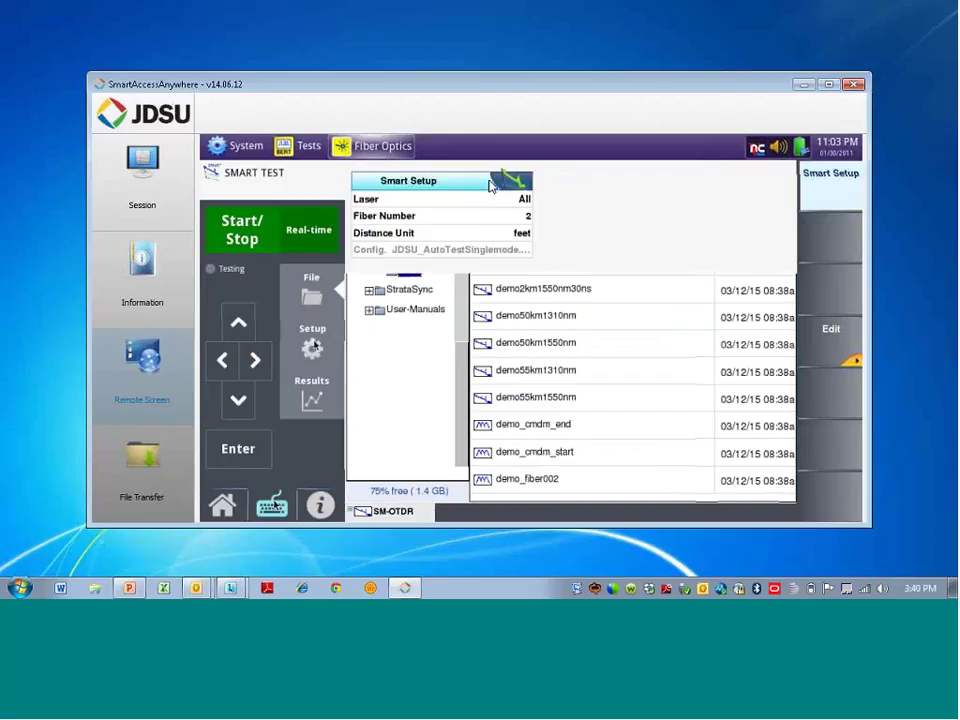